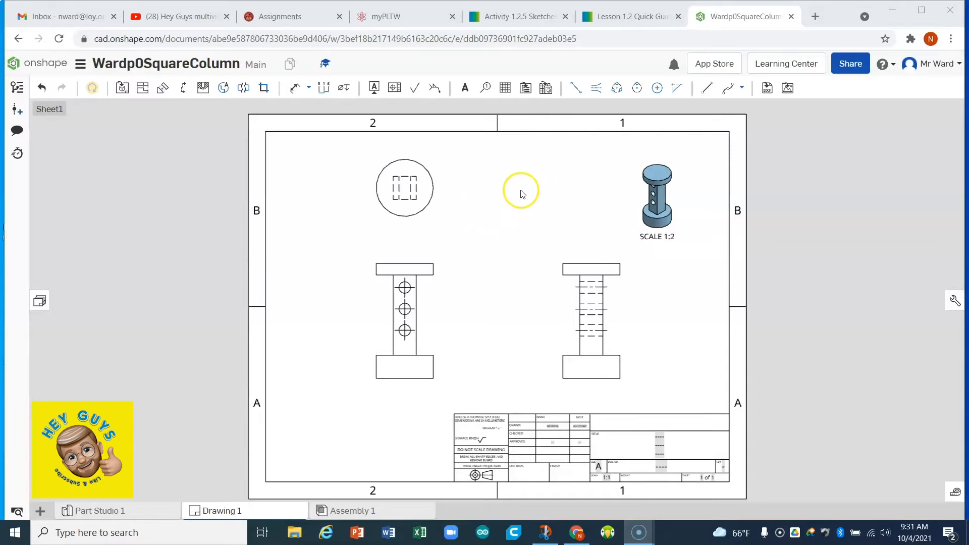
- Add a diameter dimension to the outer circle in the top view
click(292, 89)
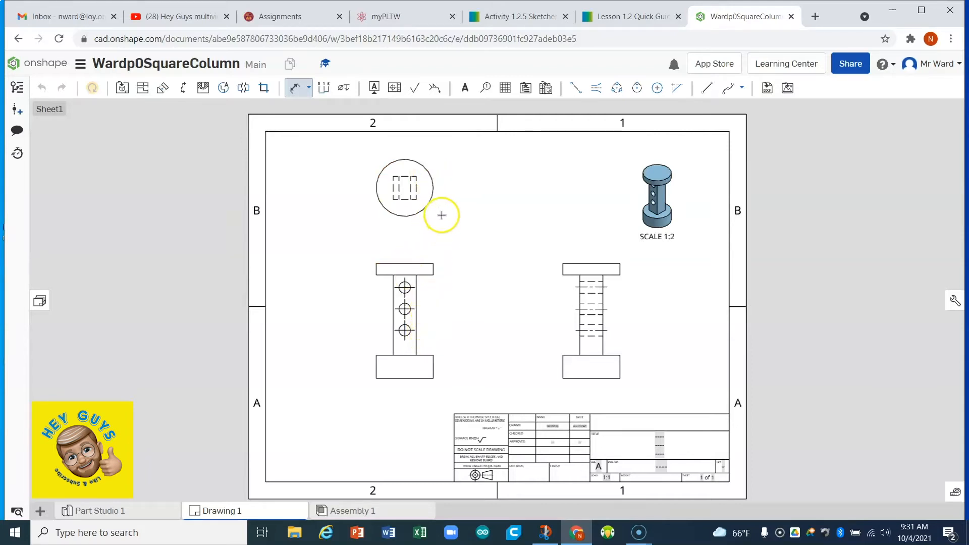
click(432, 179)
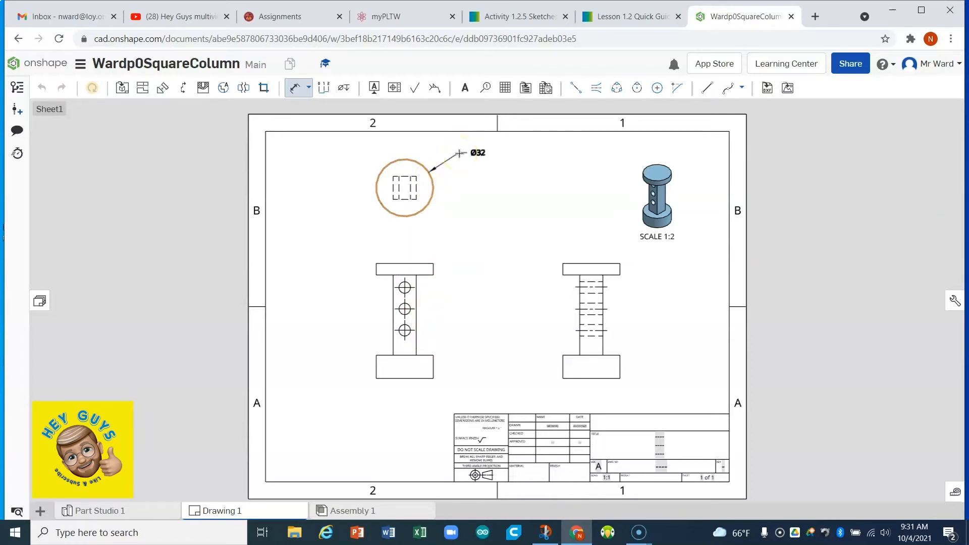
click(459, 153)
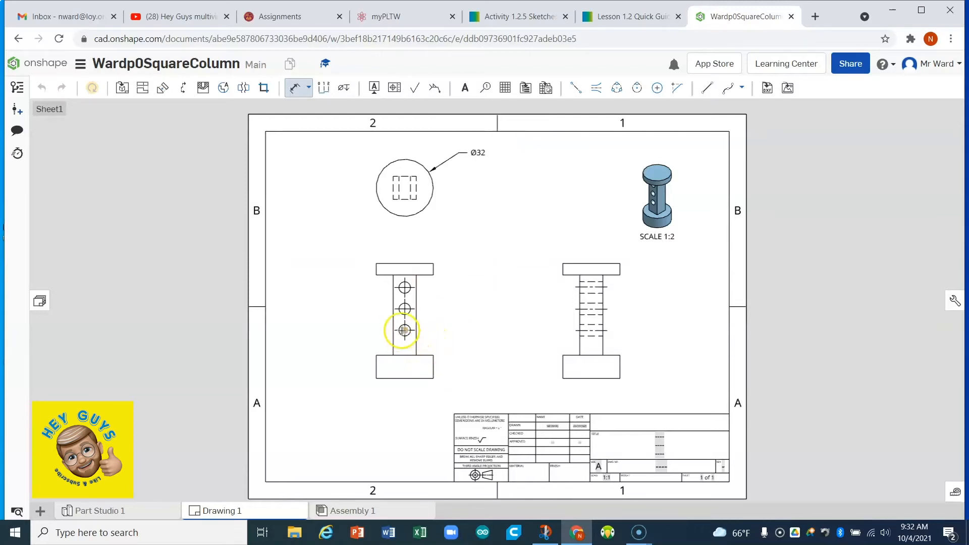
- Dimension the vertical distance from the base's upper edge to the lowest hole's centre in the front view
click(404, 356)
click(404, 330)
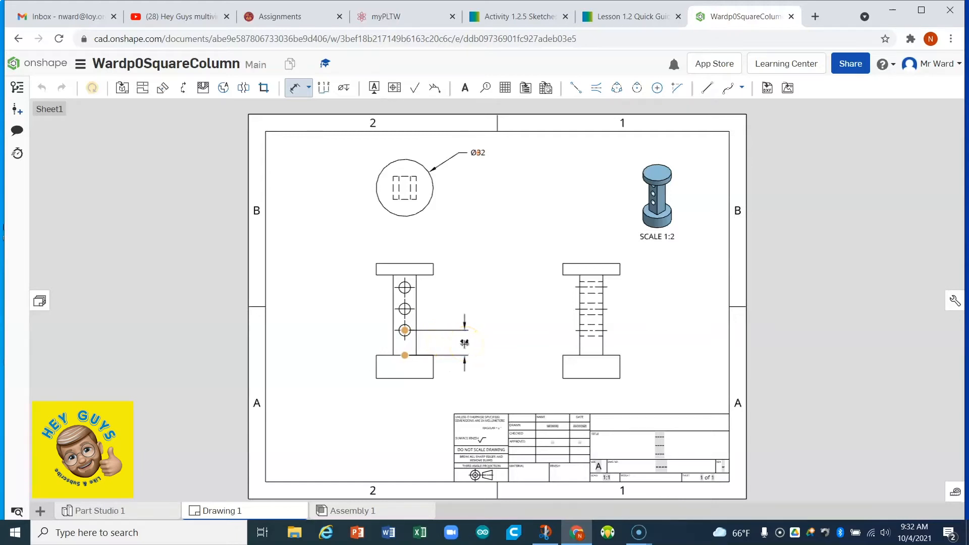
click(462, 344)
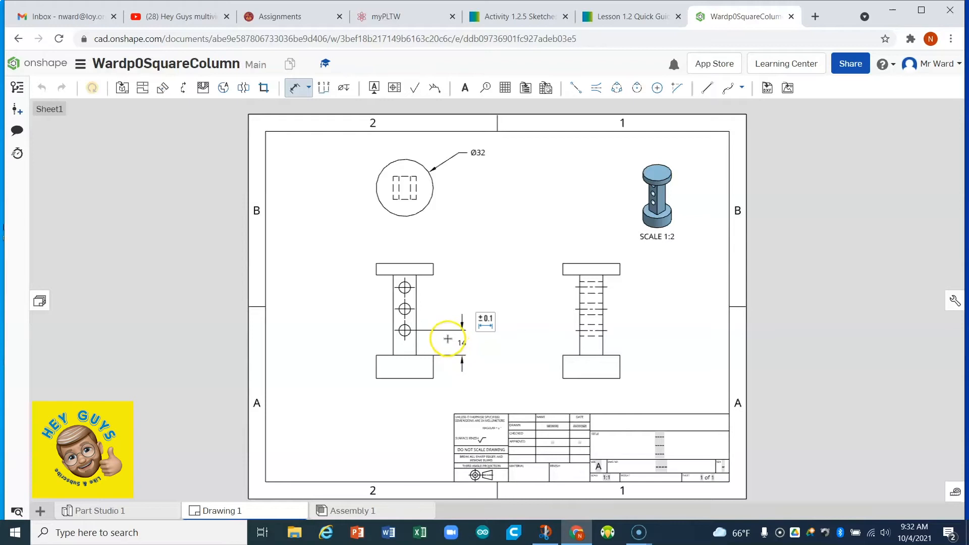
- Dimension the front view's vertical spacing between the lowest and middle hole centres and between the middle and upper ones
click(404, 330)
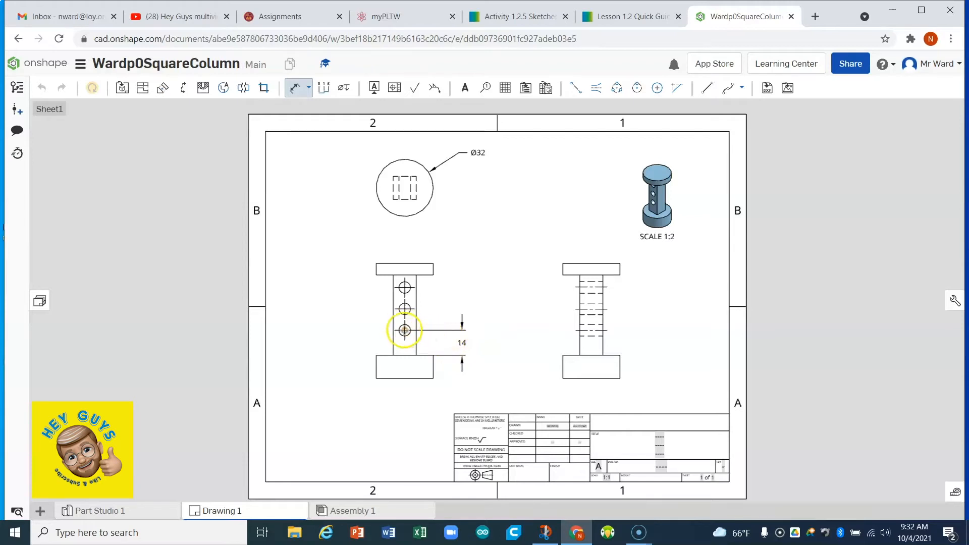
click(404, 308)
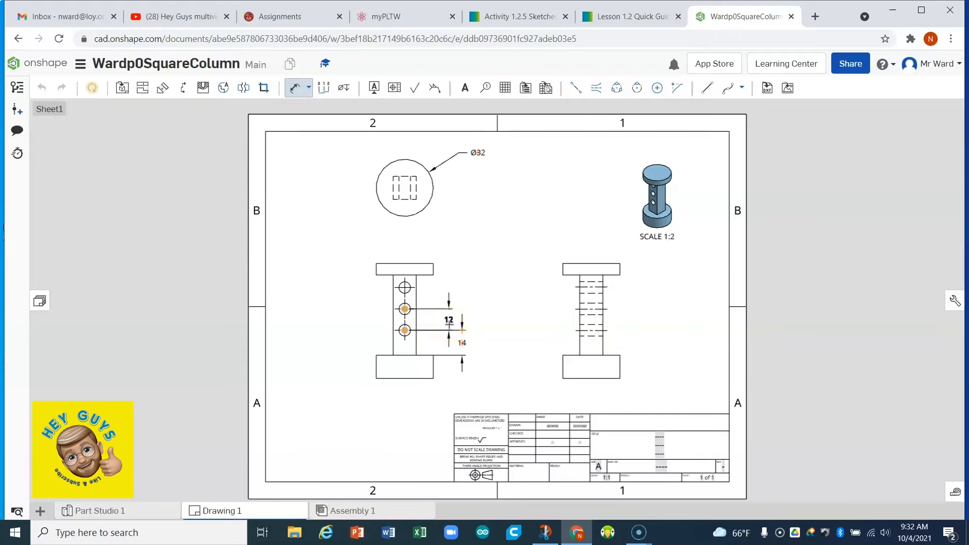
click(448, 320)
click(422, 316)
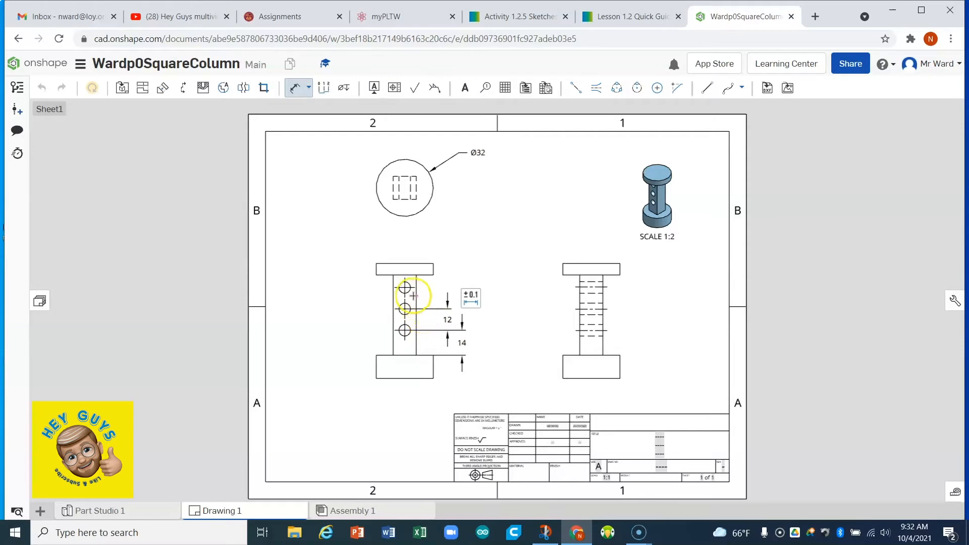
click(405, 302)
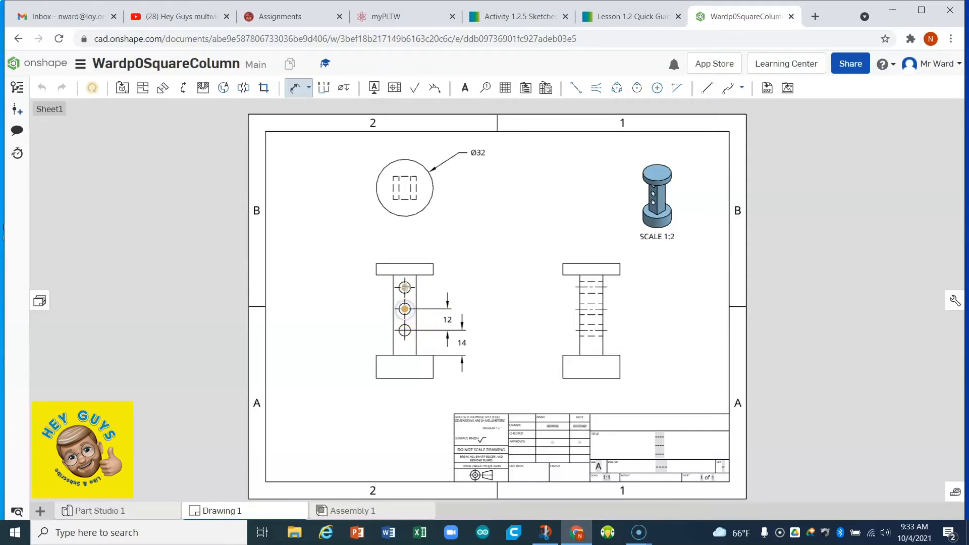
click(404, 286)
click(433, 297)
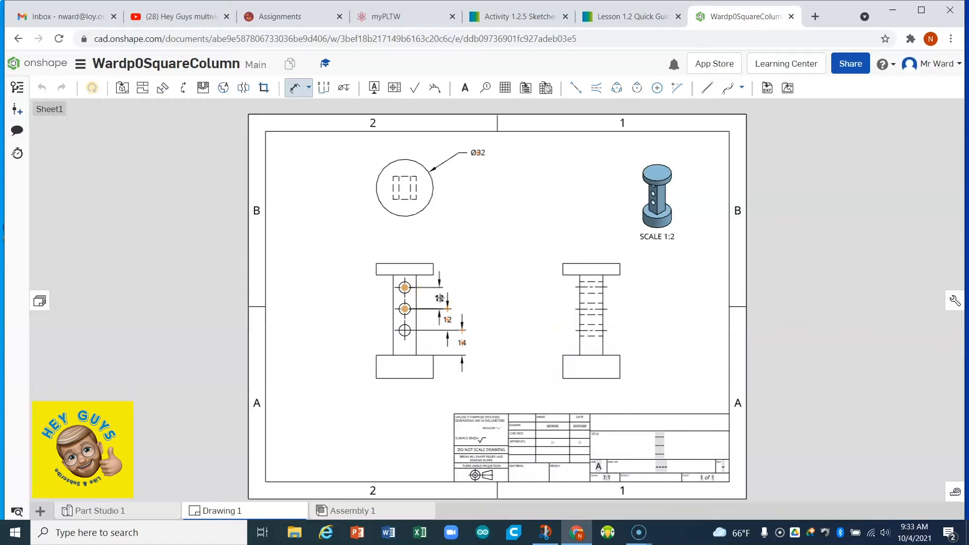
click(439, 298)
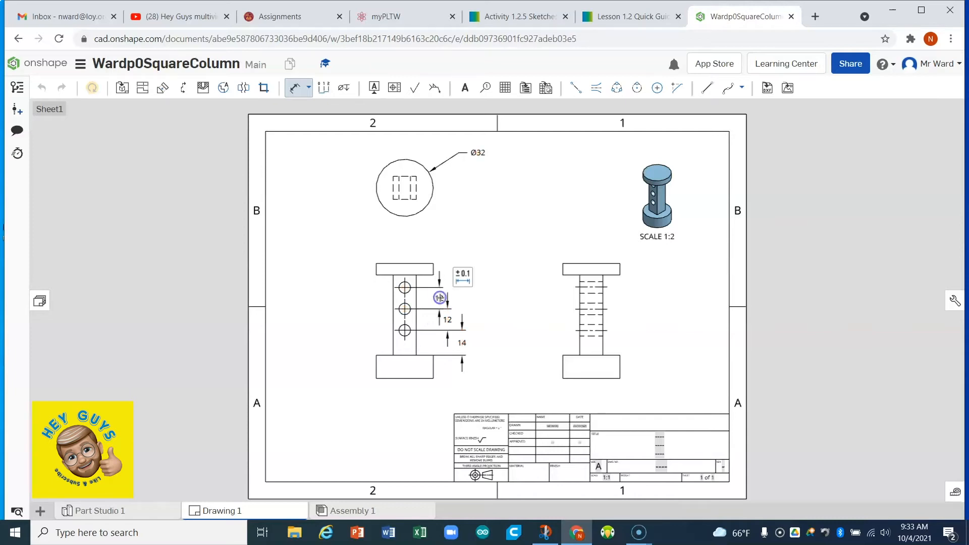
click(428, 304)
- Dimension the square column's height between base and cap in the front view, beyond the hole dimensions
click(405, 287)
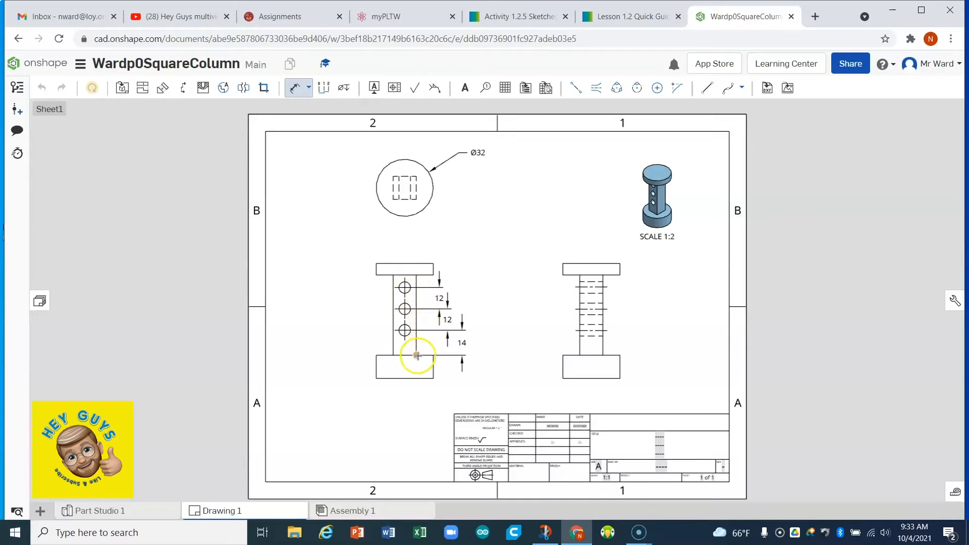
click(417, 337)
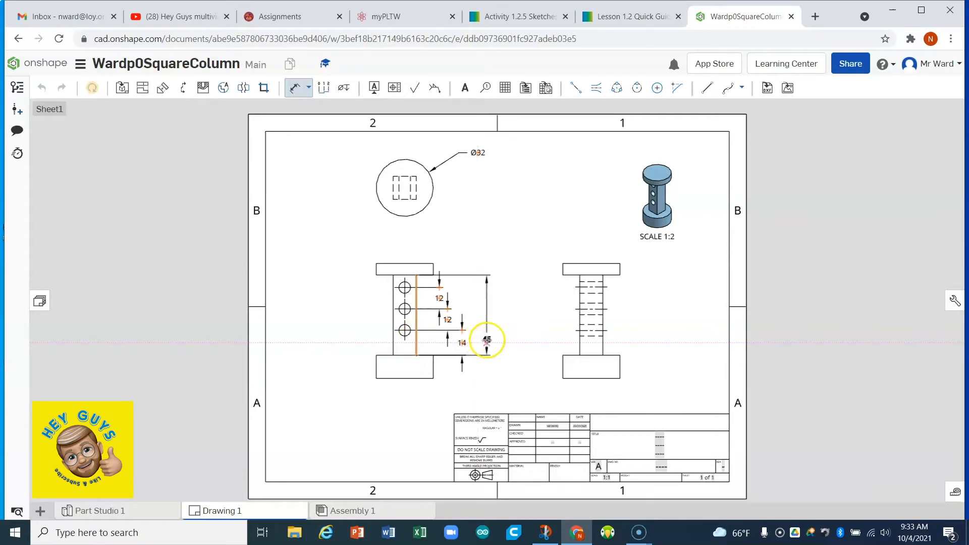
click(483, 340)
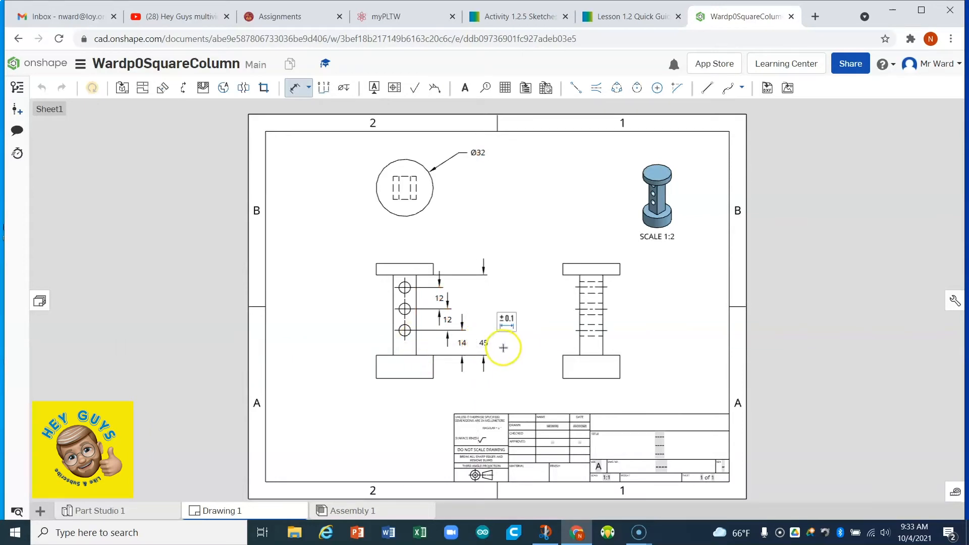
- Centre the column height dimension's text between its extension lines
click(481, 343)
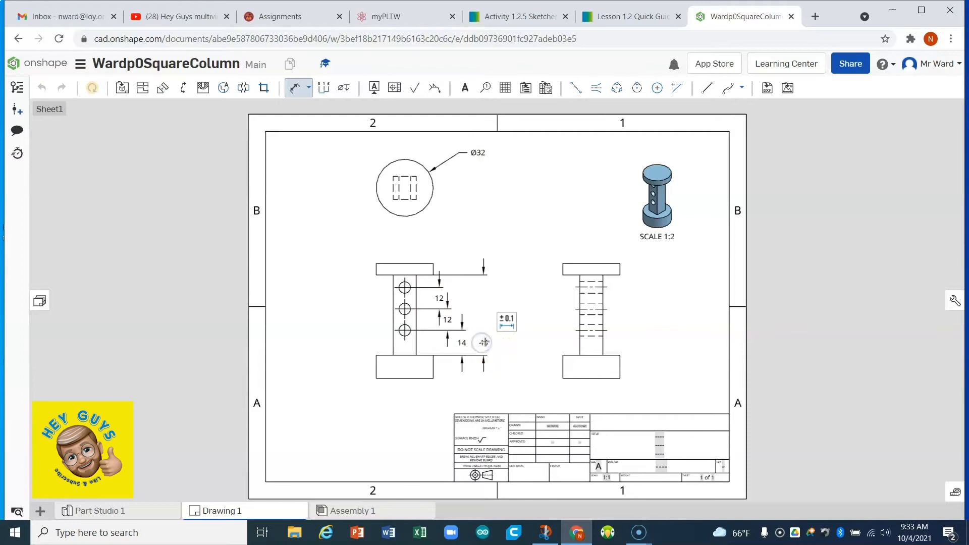
click(485, 343)
click(485, 343)
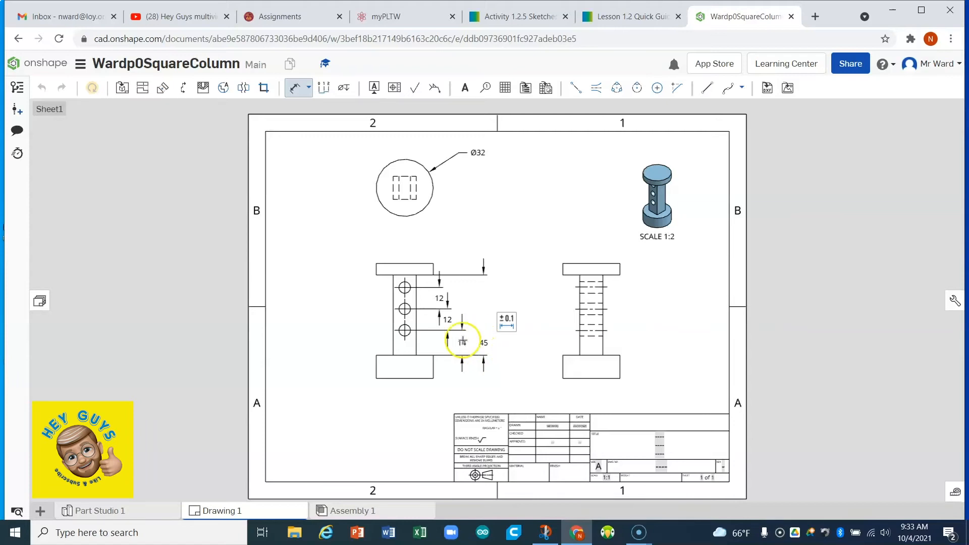
click(506, 322)
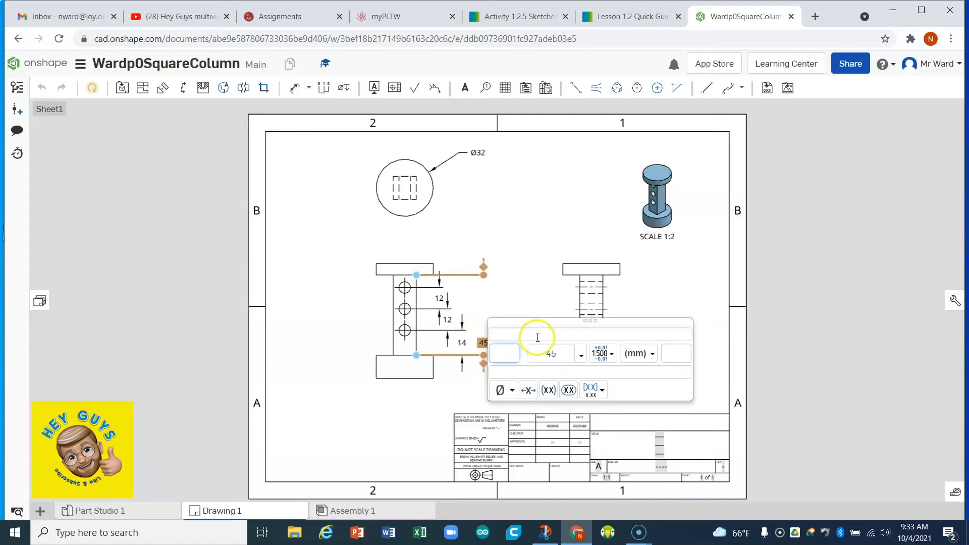
click(528, 390)
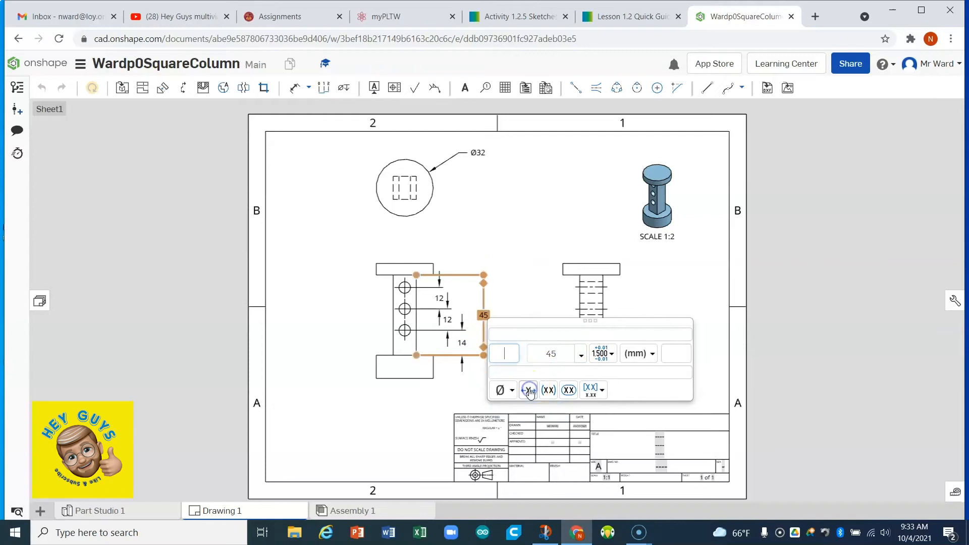
click(504, 281)
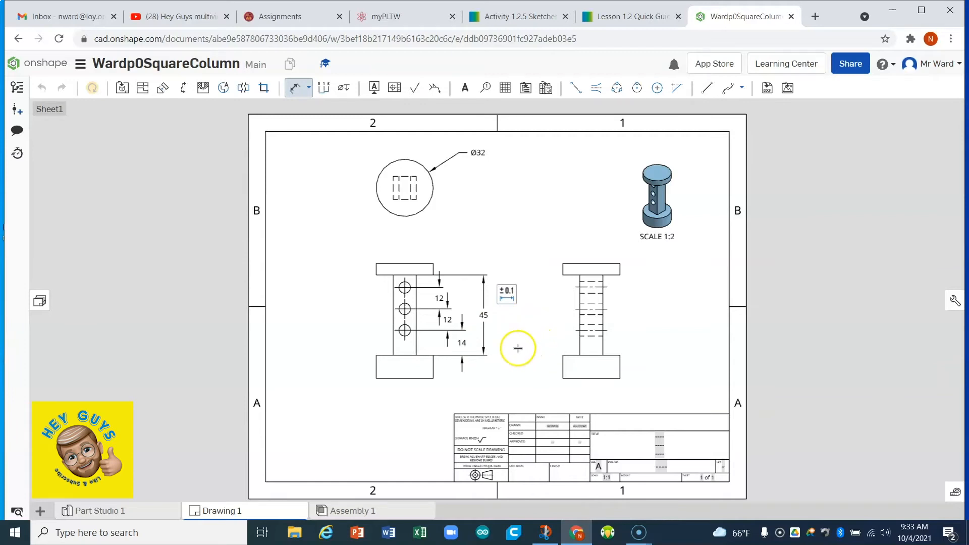
- Dimension the height of the base in the front view
click(434, 368)
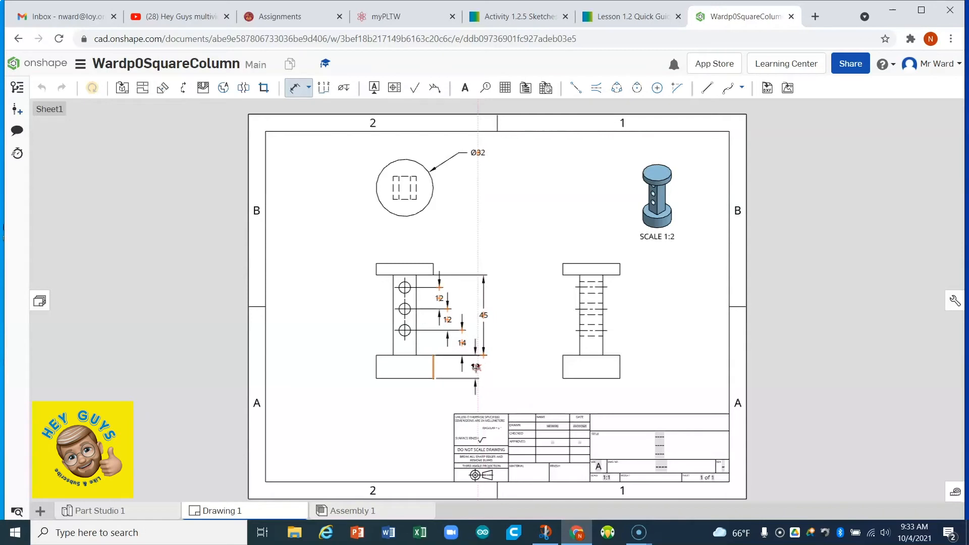
click(475, 368)
click(513, 369)
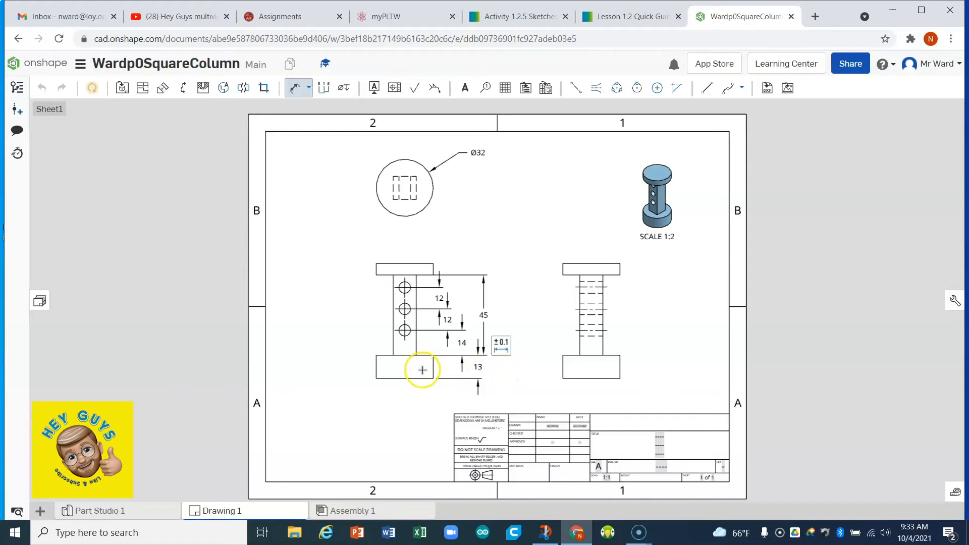
- Dimension the overall height of the front view from the base's lower edge to the cap's upper edge
click(405, 378)
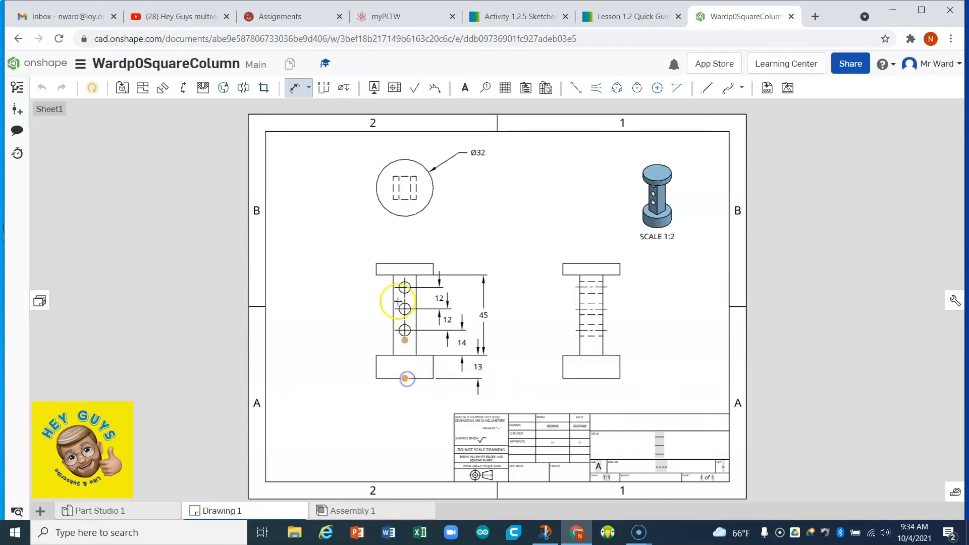
click(404, 262)
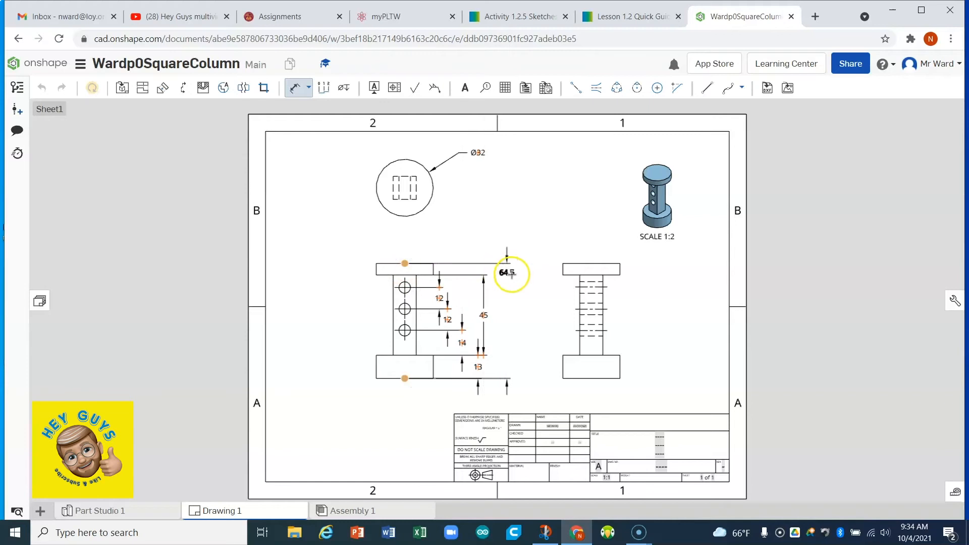
click(513, 295)
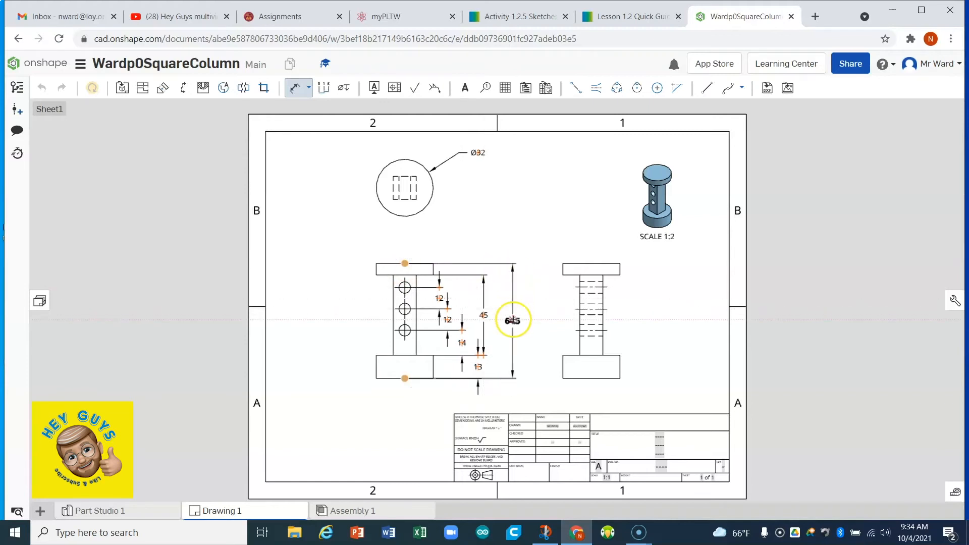
click(512, 320)
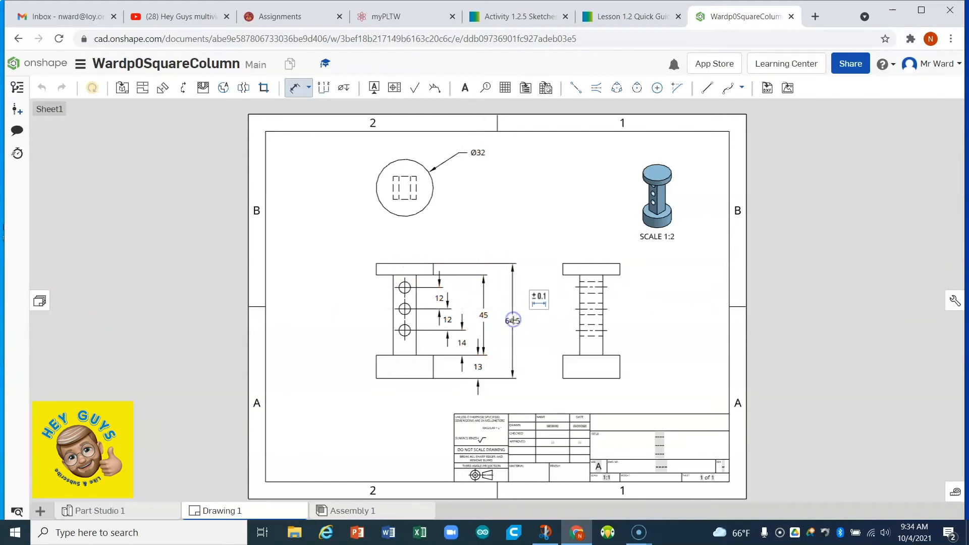
click(527, 312)
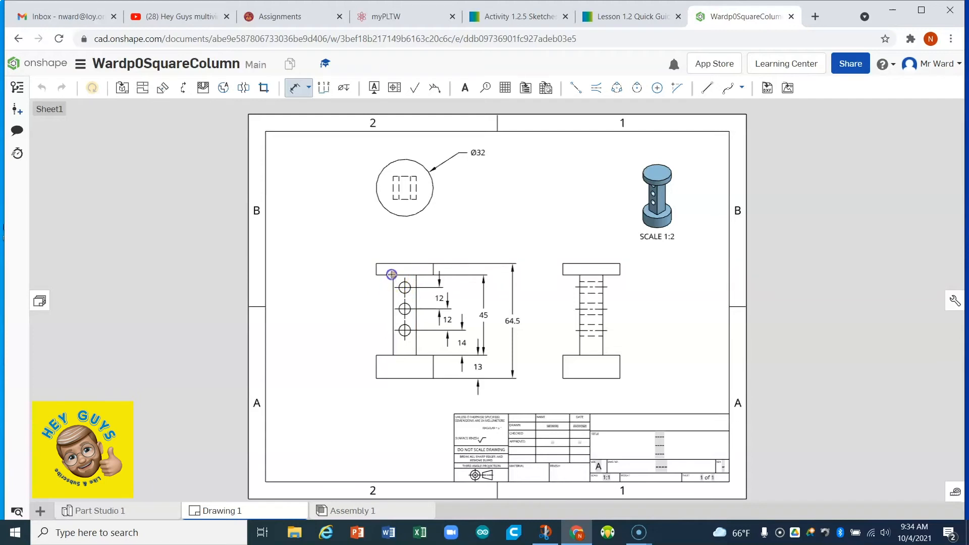
- Dimension the square column's width above the cap in the front view
click(415, 275)
click(405, 252)
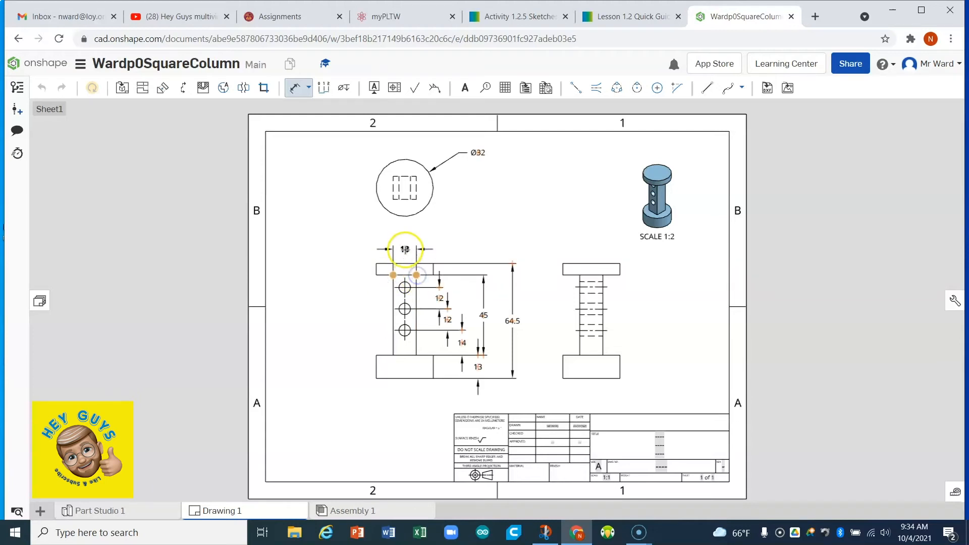
click(404, 241)
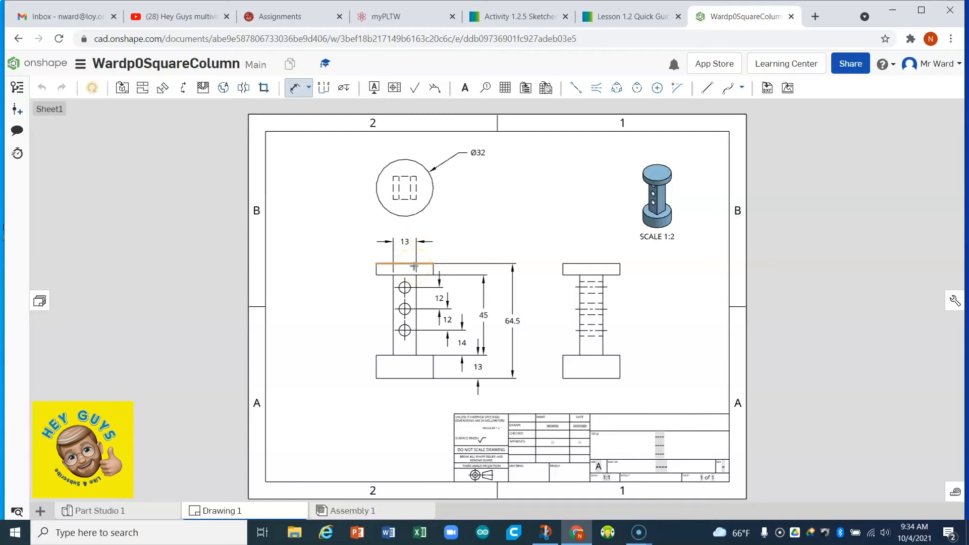
click(416, 260)
- Add a vertical centerline through the front view from the cap's top midpoint to the base's bottom midpoint
click(575, 88)
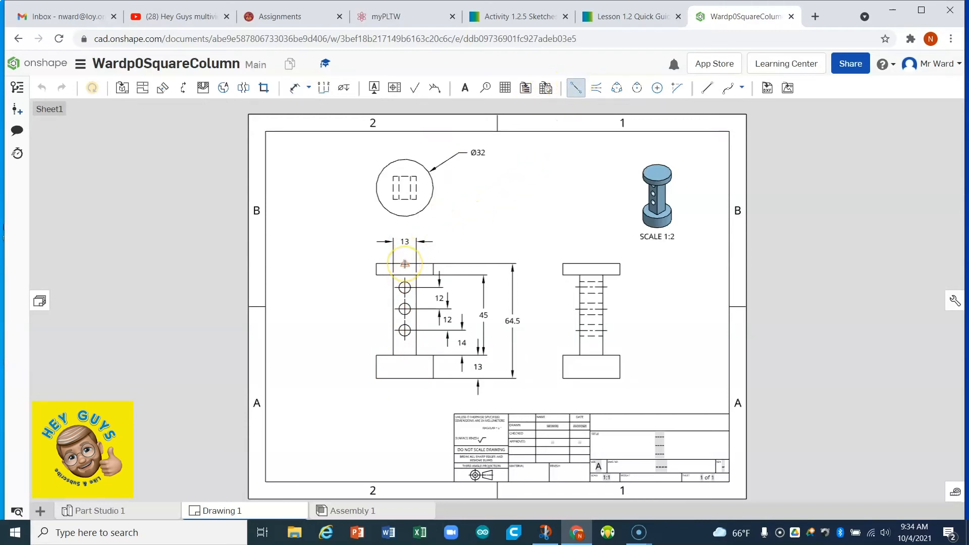
click(405, 264)
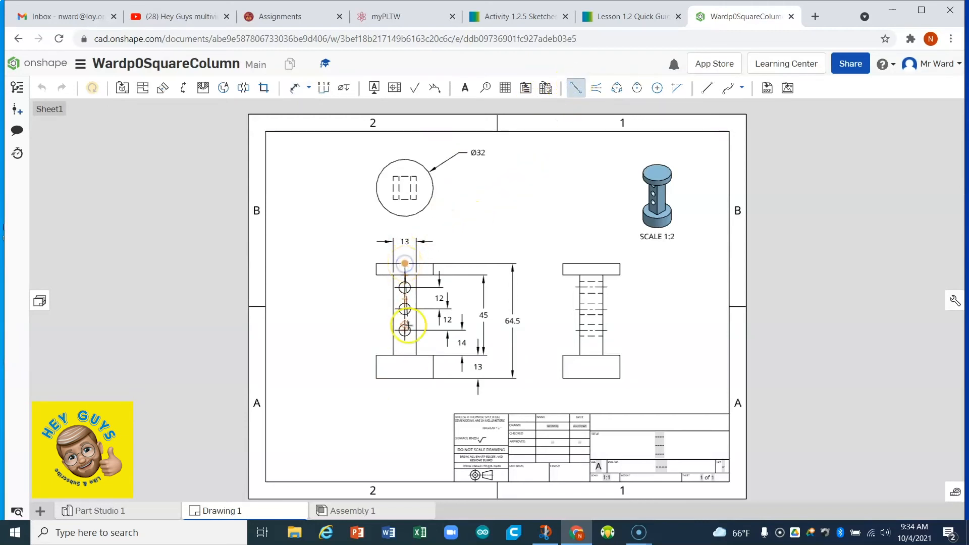
click(405, 379)
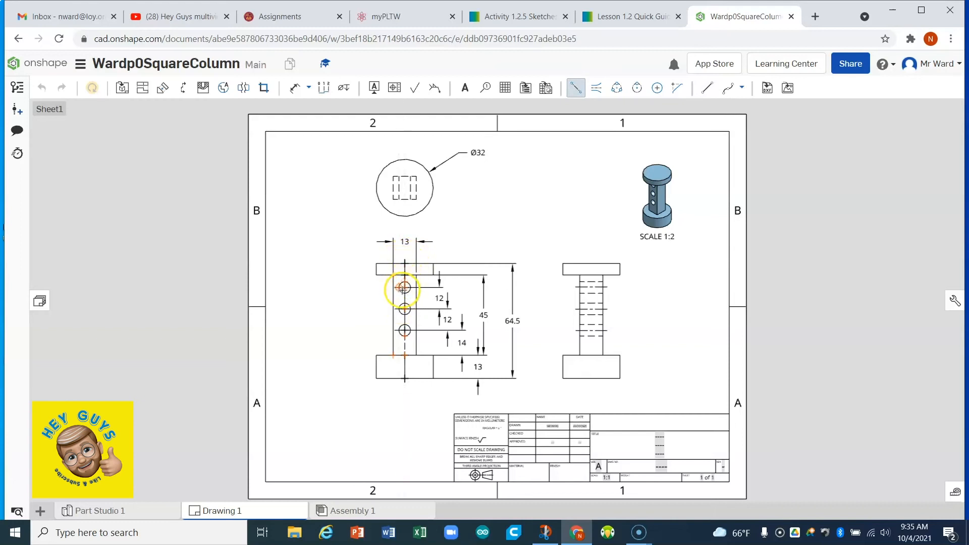
click(405, 261)
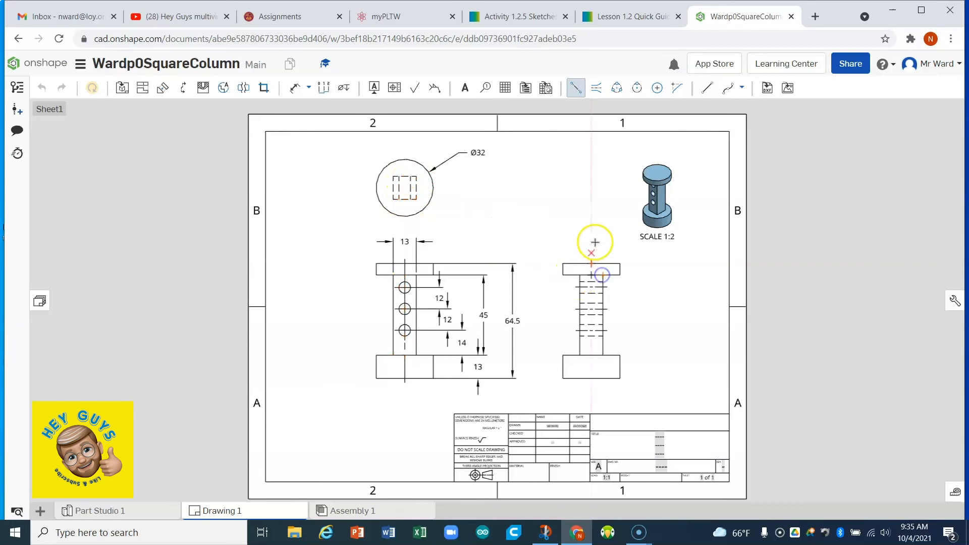
click(560, 186)
key(Escape)
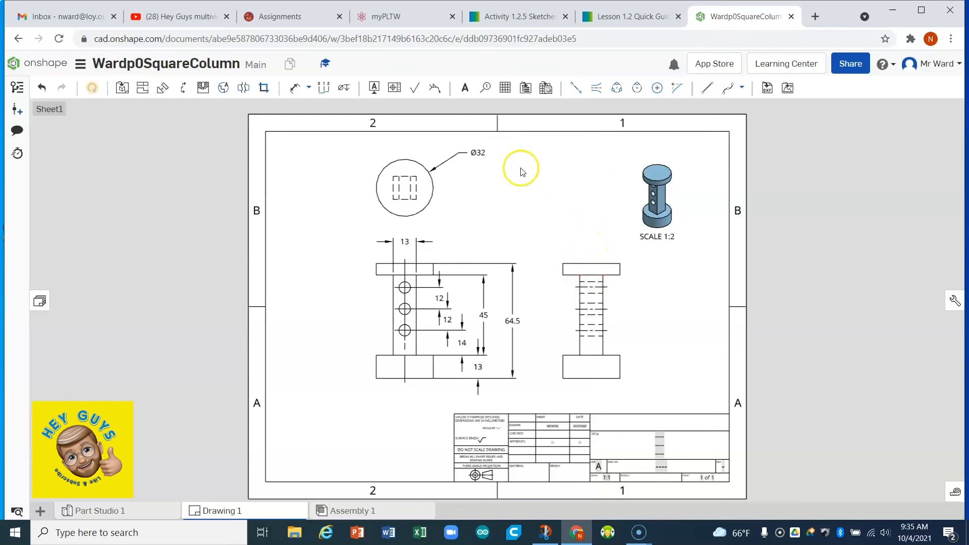
- Dimension the square column's width above the cap in the side view
click(285, 91)
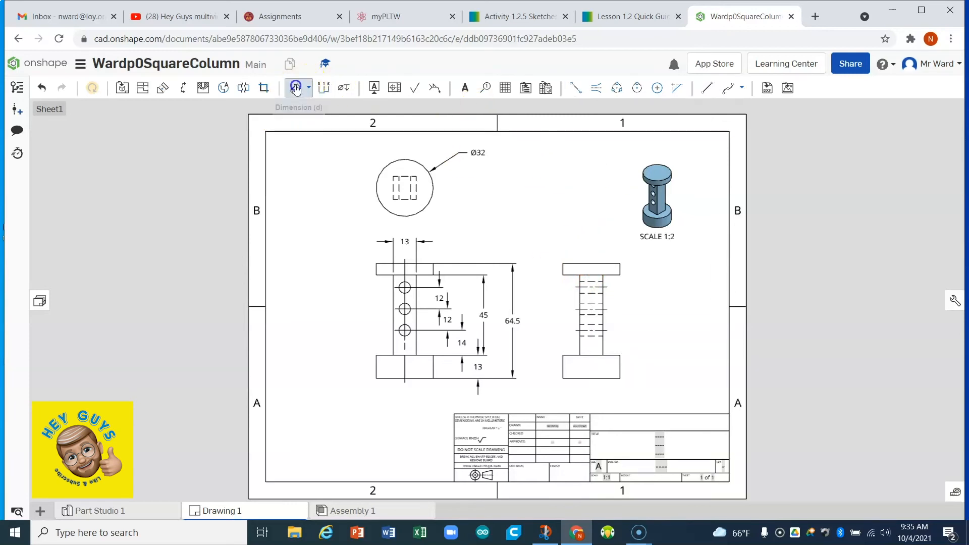
click(579, 274)
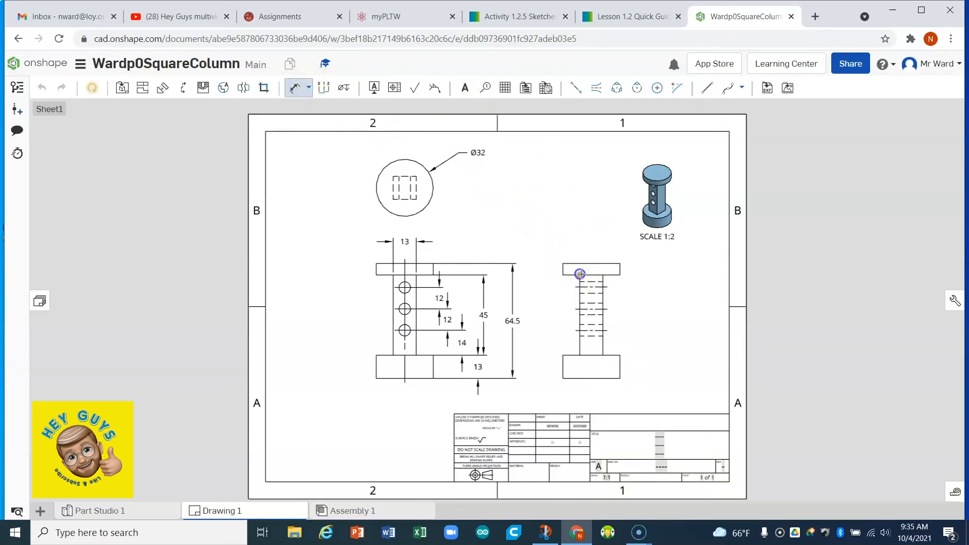
click(602, 275)
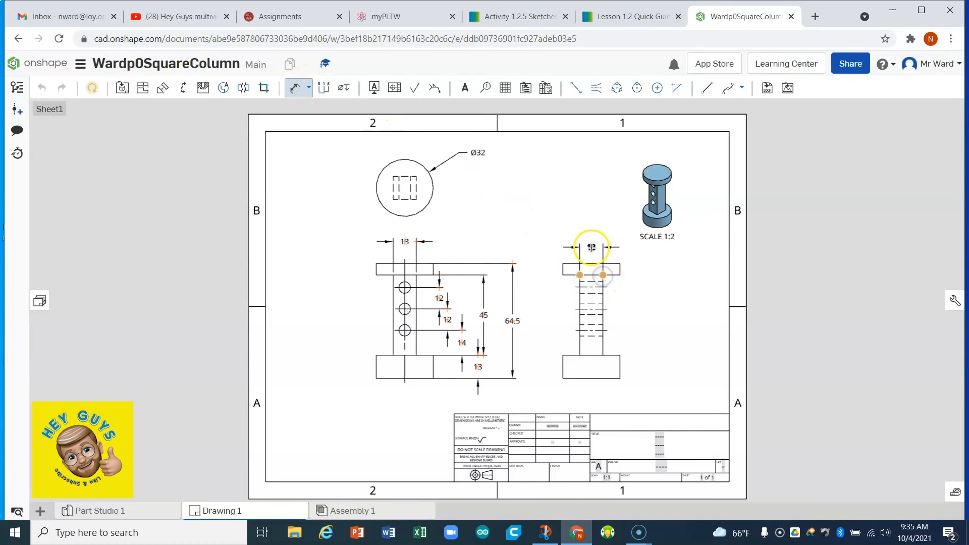
click(589, 244)
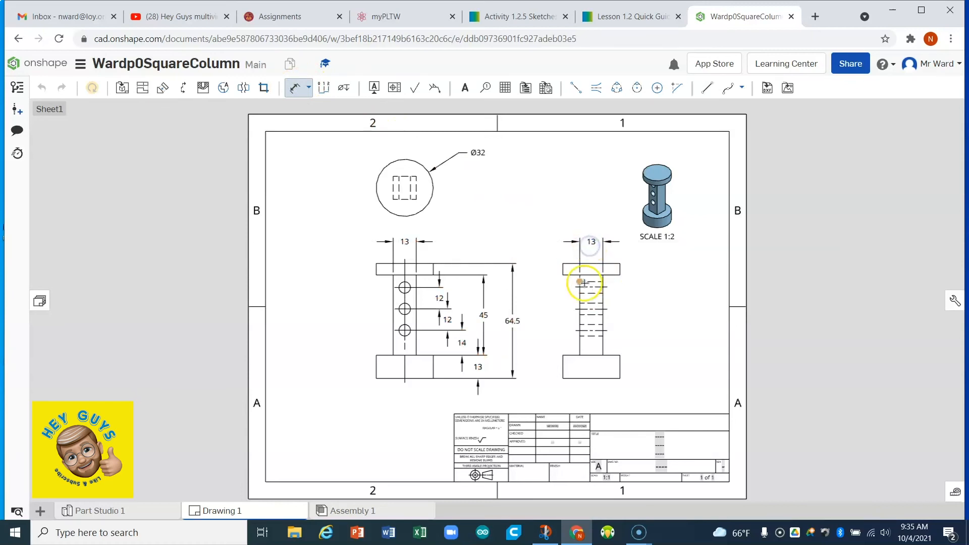